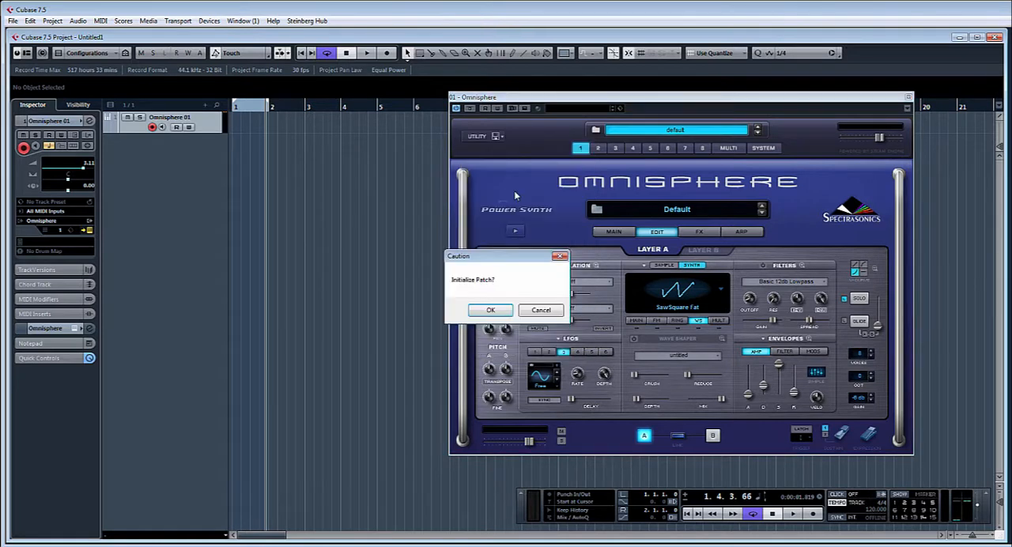
# - Initialize the patch and load Moog Modular Raw Square as the soundsource of layer A
pyautogui.click(491, 309)
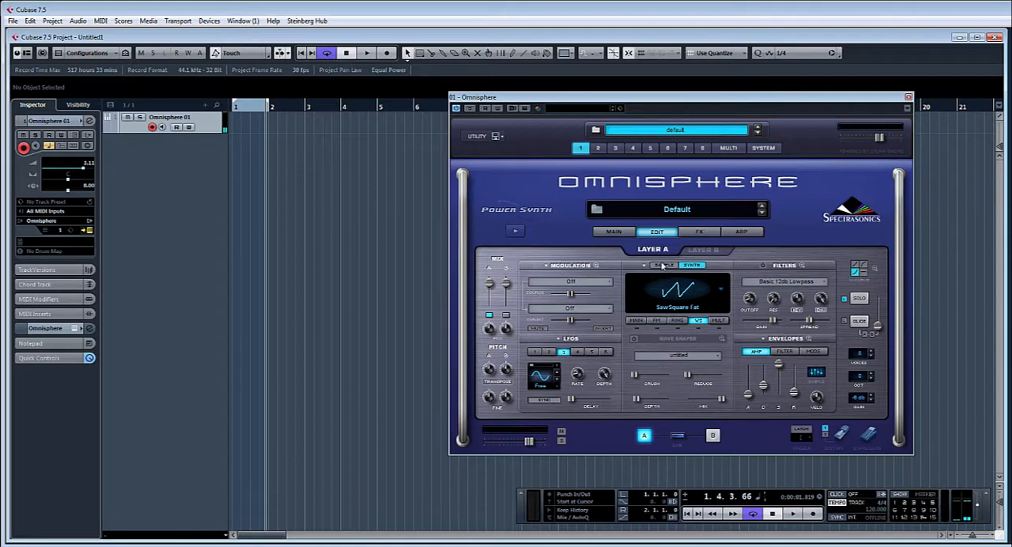
pyautogui.click(641, 294)
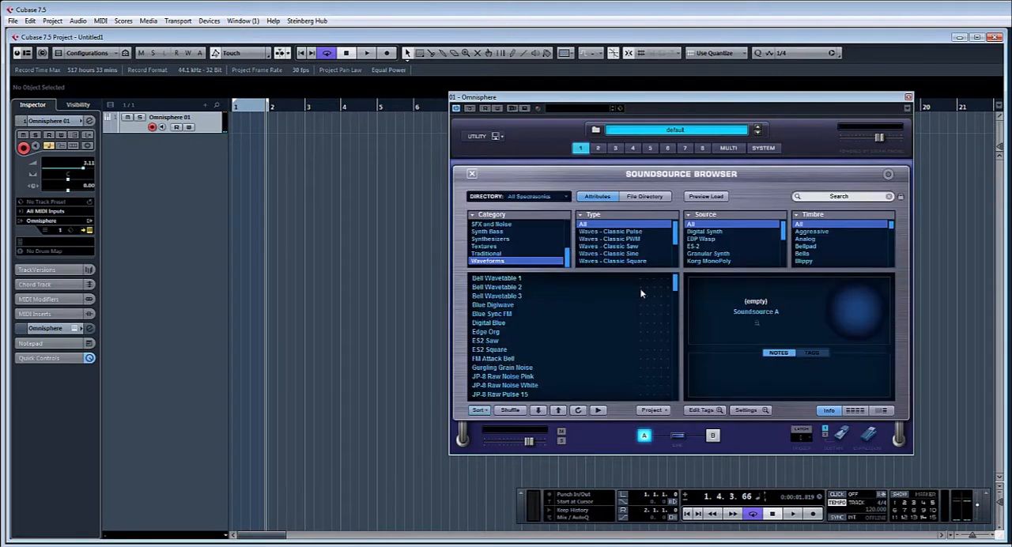
pyautogui.moveTo(676, 285); pyautogui.dragTo(683, 335)
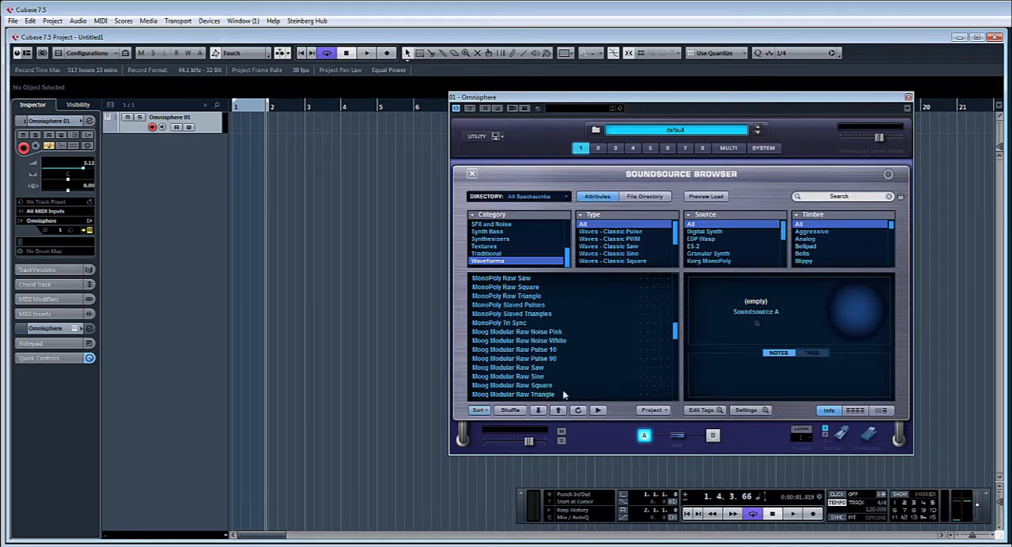
pyautogui.click(536, 387)
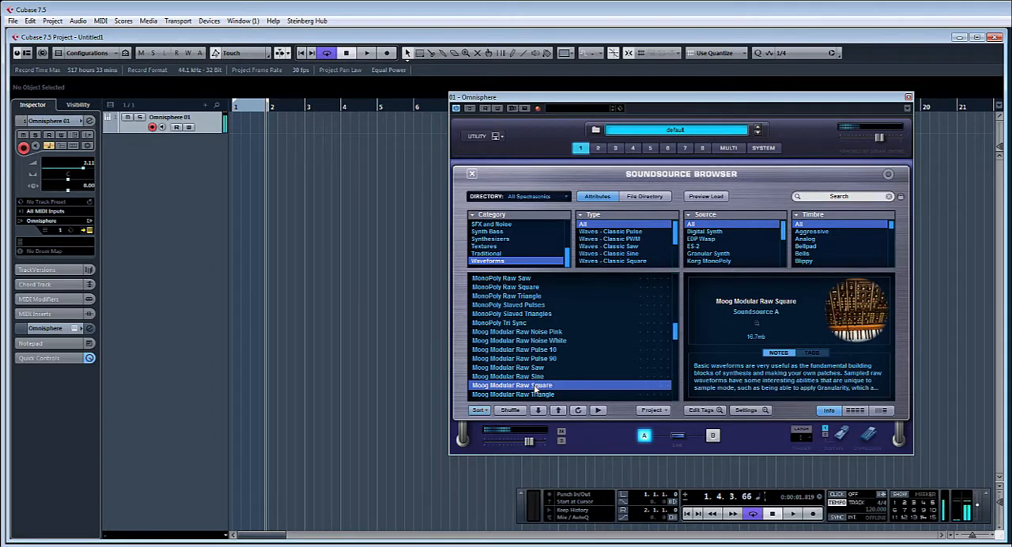
pyautogui.click(471, 174)
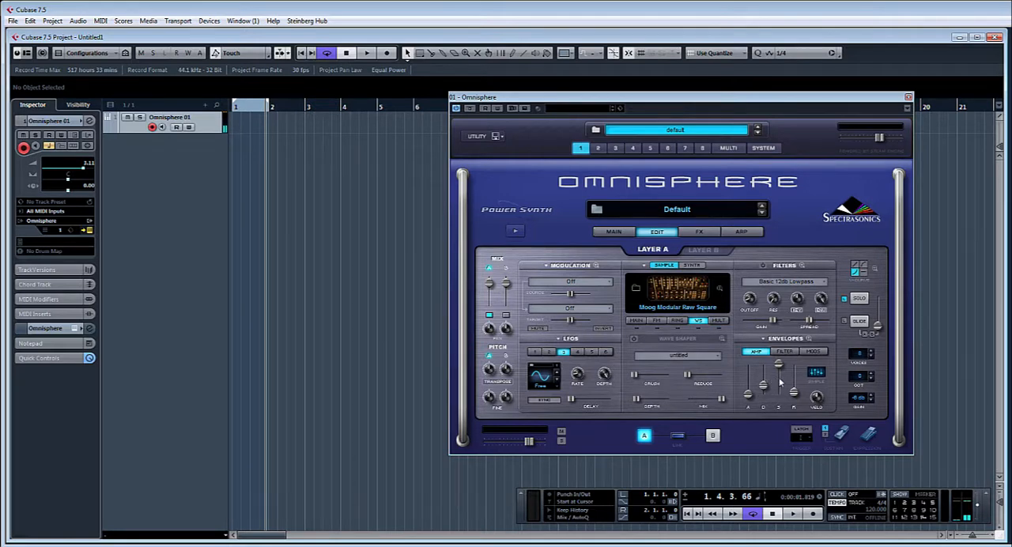
# - Lower the sustain of layer A's amp envelope to roughly two thirds of its range
pyautogui.moveTo(778, 365); pyautogui.dragTo(763, 387)
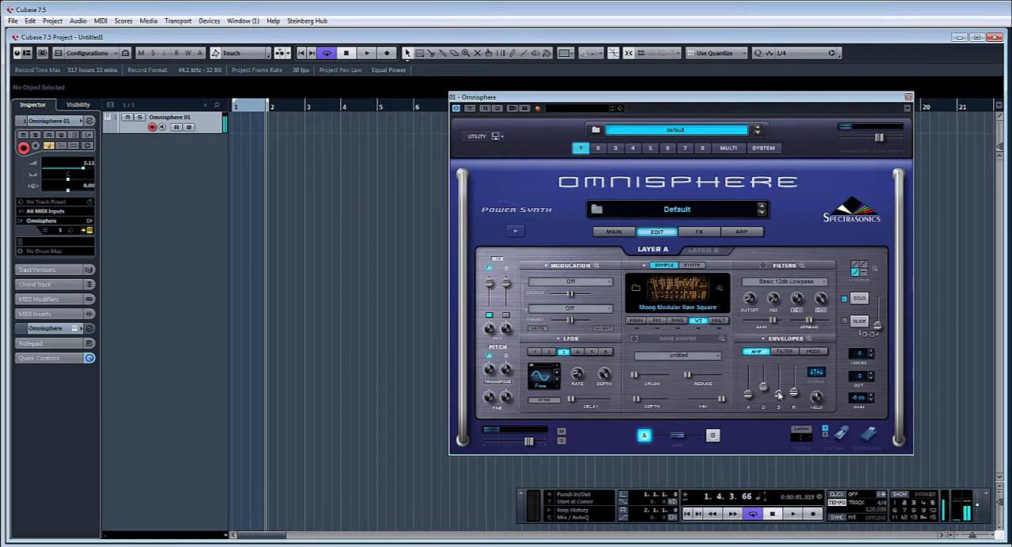
pyautogui.moveTo(782, 393)
pyautogui.mouseDown()
pyautogui.moveTo(784, 374)
pyautogui.moveTo(794, 391)
pyautogui.mouseUp()
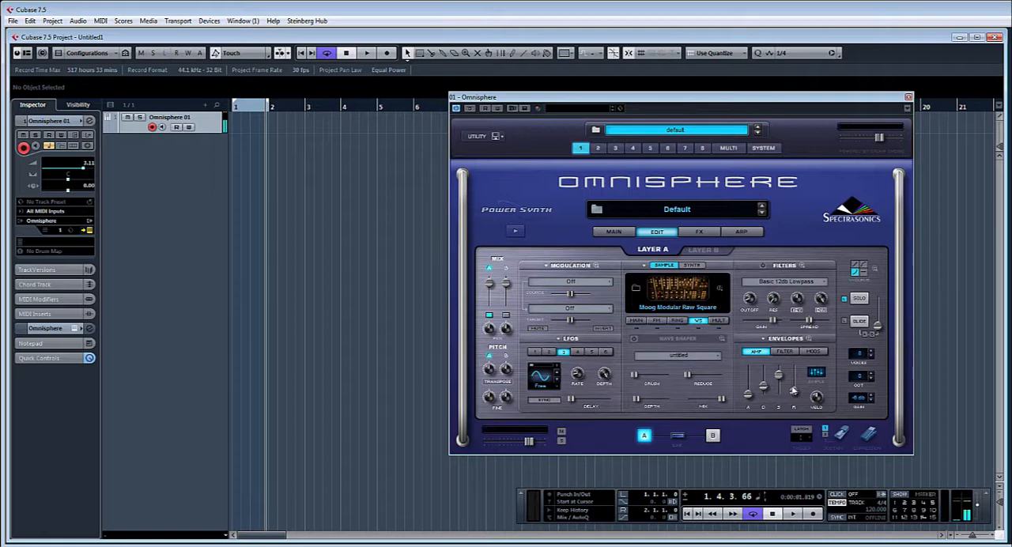
# - Enable Unison on layer A with its octave set one down and increase the fine detune slightly
pyautogui.click(717, 322)
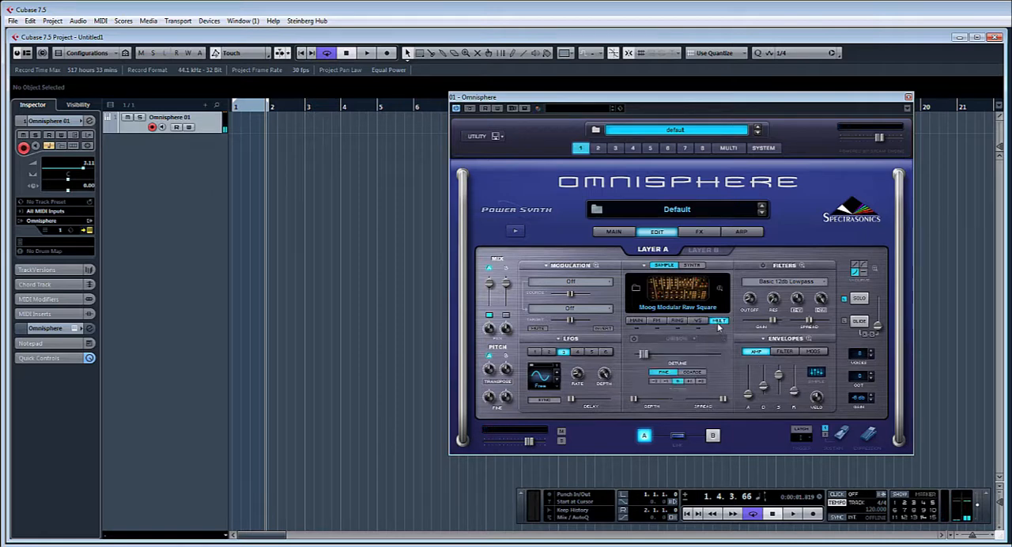
pyautogui.click(634, 339)
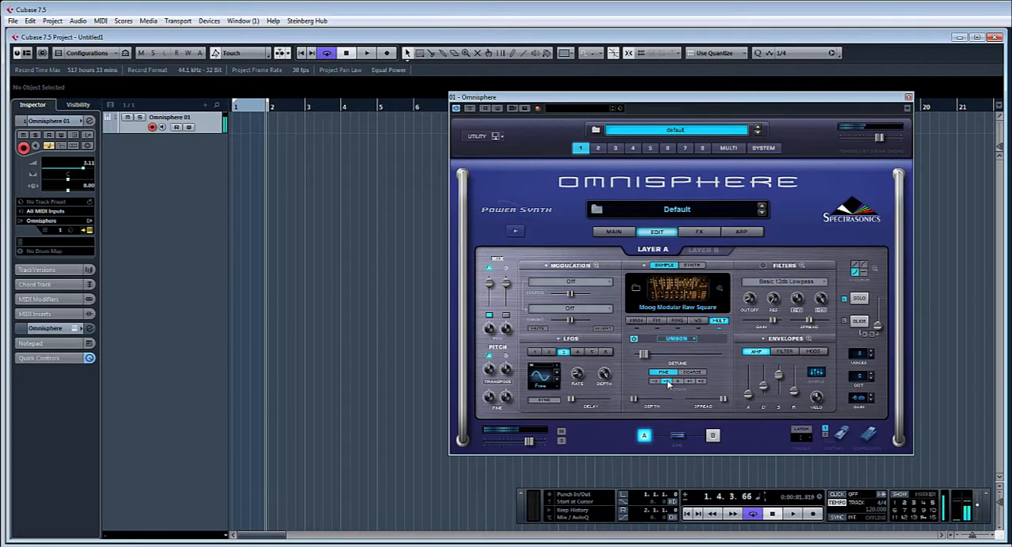
pyautogui.moveTo(645, 354)
pyautogui.mouseDown()
pyautogui.moveTo(731, 353)
pyautogui.moveTo(650, 355)
pyautogui.mouseUp()
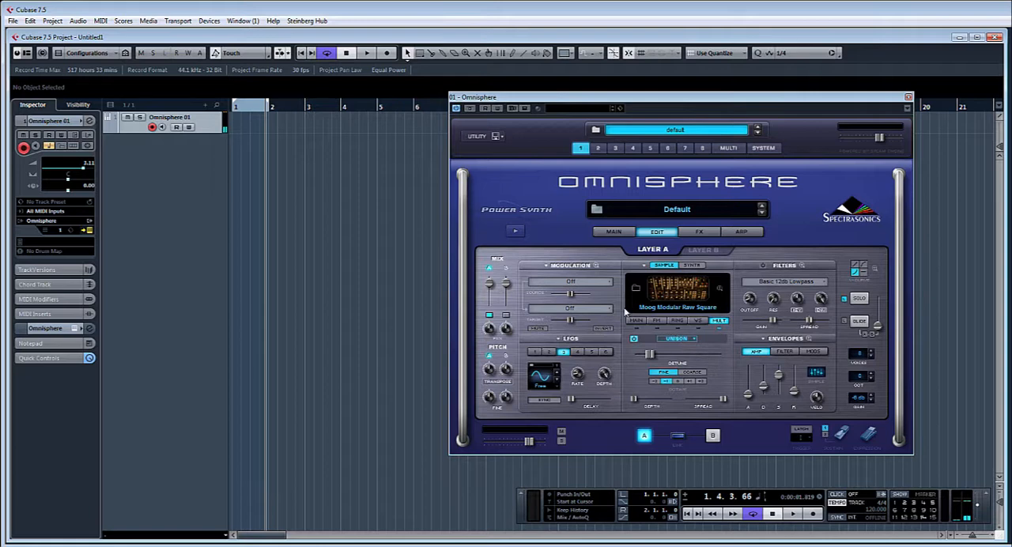
# - Load Wasp Detuned Saws as the soundsource of layer B and raise that layer's mix level slightly
pyautogui.click(709, 250)
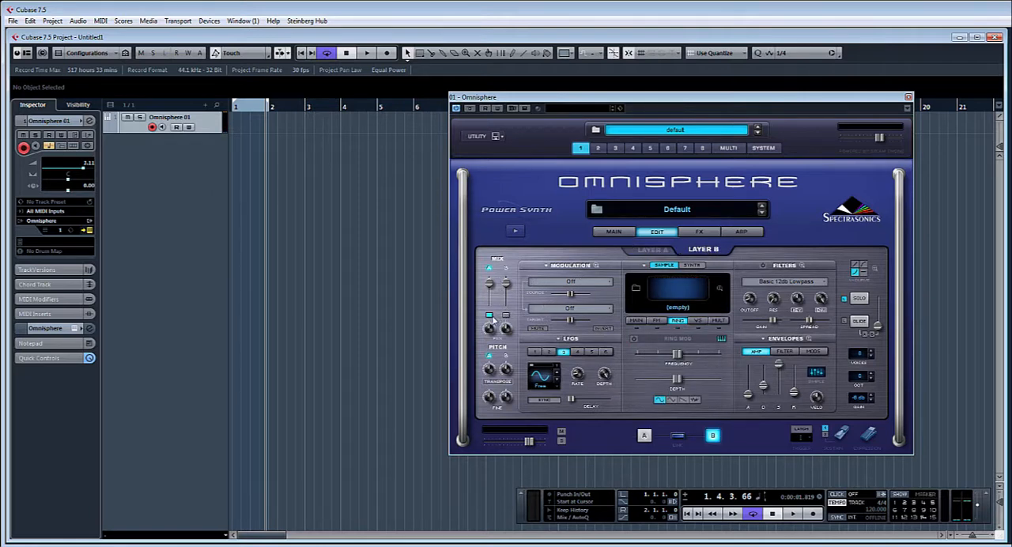
pyautogui.click(640, 291)
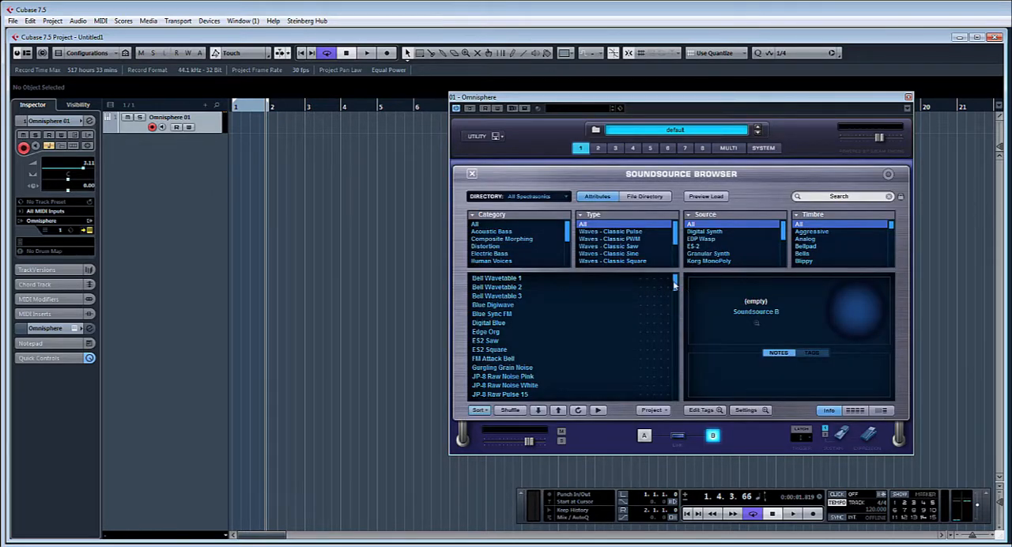
pyautogui.moveTo(674, 285); pyautogui.dragTo(688, 400)
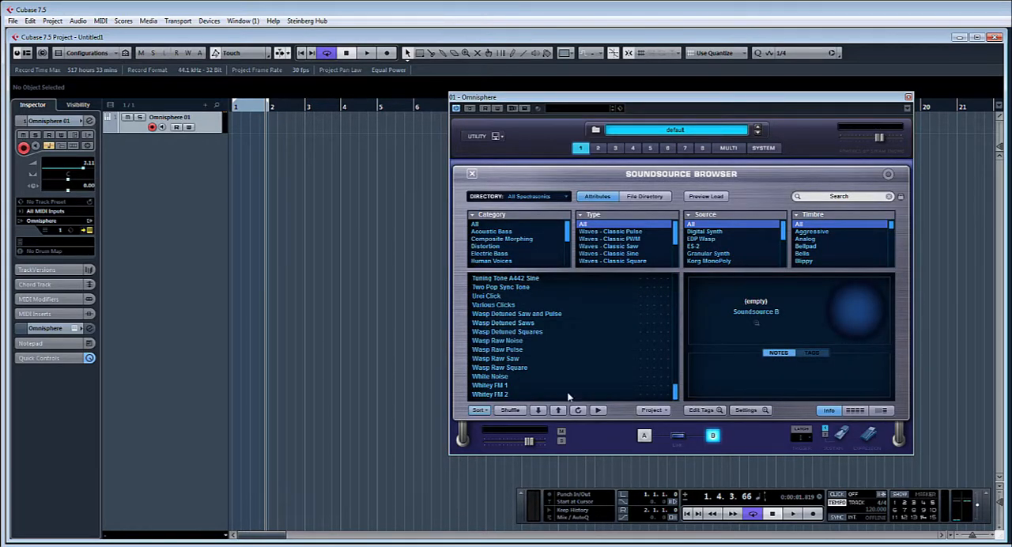
pyautogui.click(527, 323)
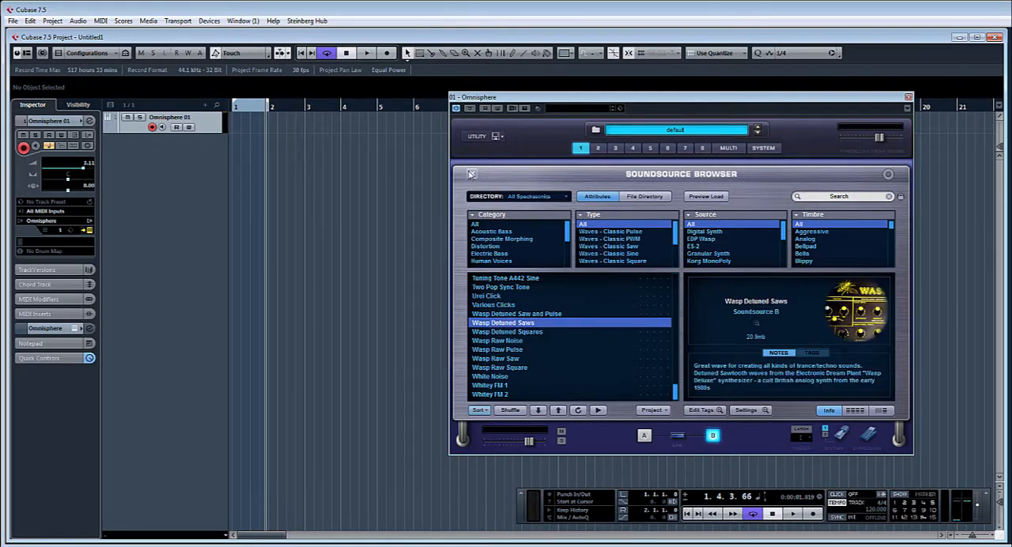
pyautogui.click(471, 174)
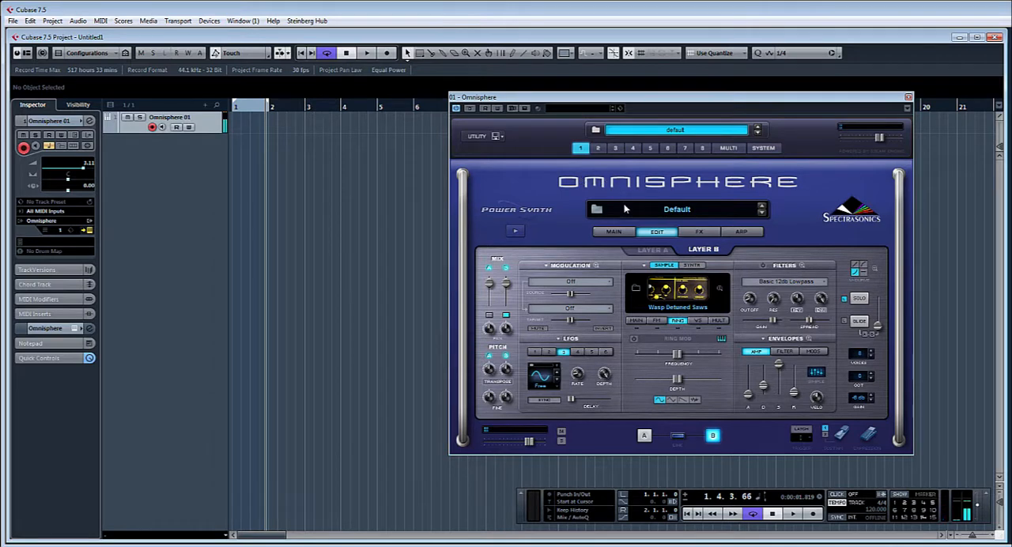
pyautogui.moveTo(507, 284); pyautogui.dragTo(508, 281)
# - Copy the amp envelope preset from layer A and paste it onto layer B's amp envelope
pyautogui.click(655, 252)
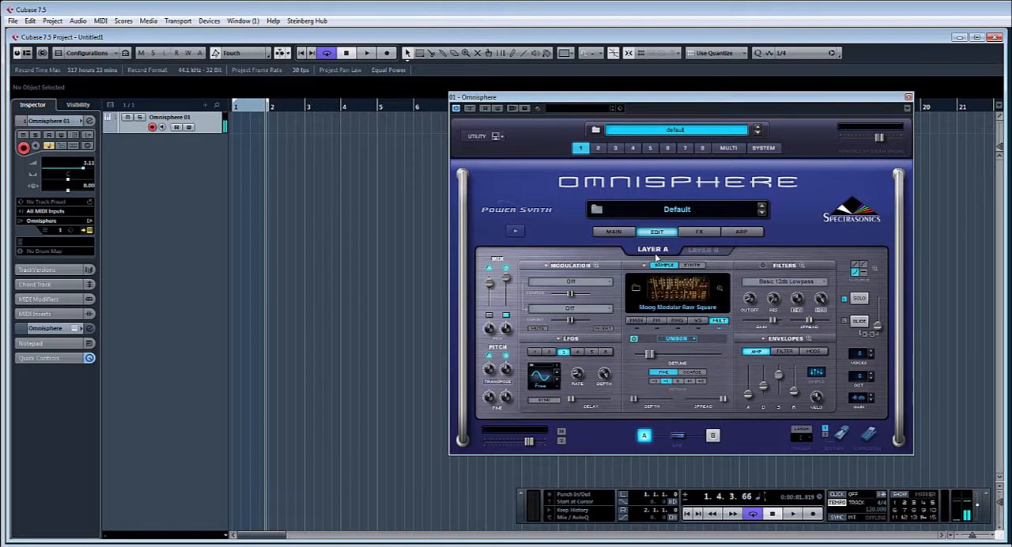
pyautogui.click(763, 340)
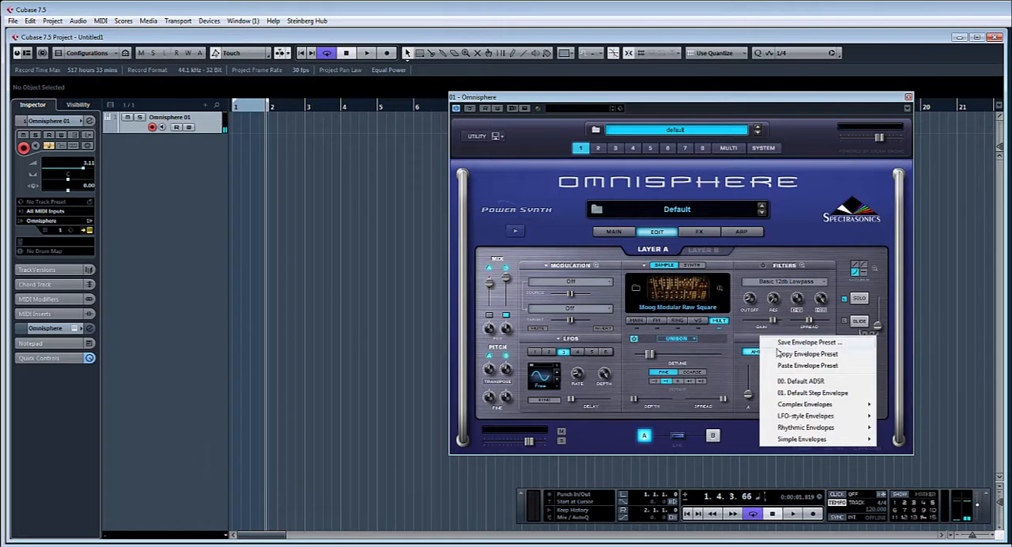
pyautogui.click(780, 356)
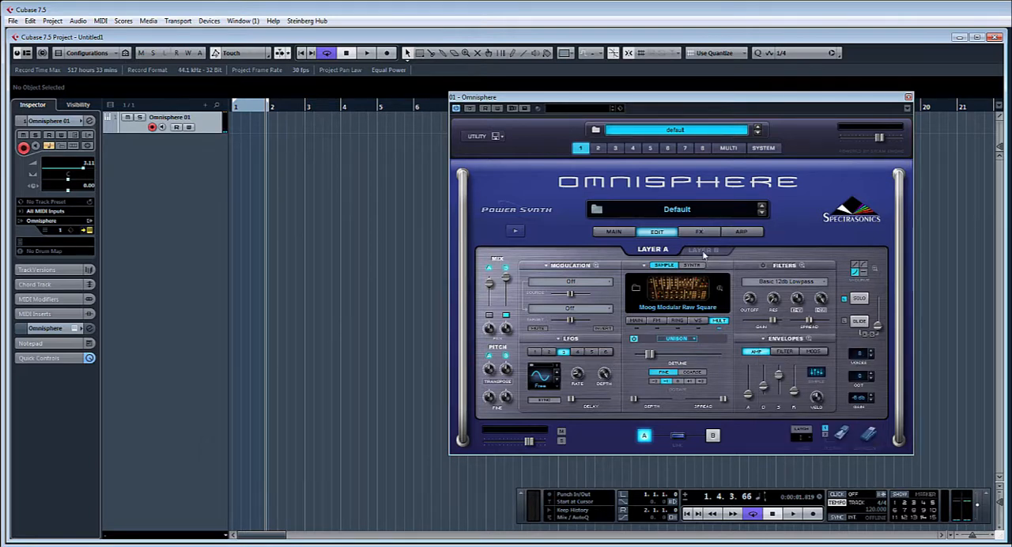
pyautogui.click(704, 253)
pyautogui.click(764, 340)
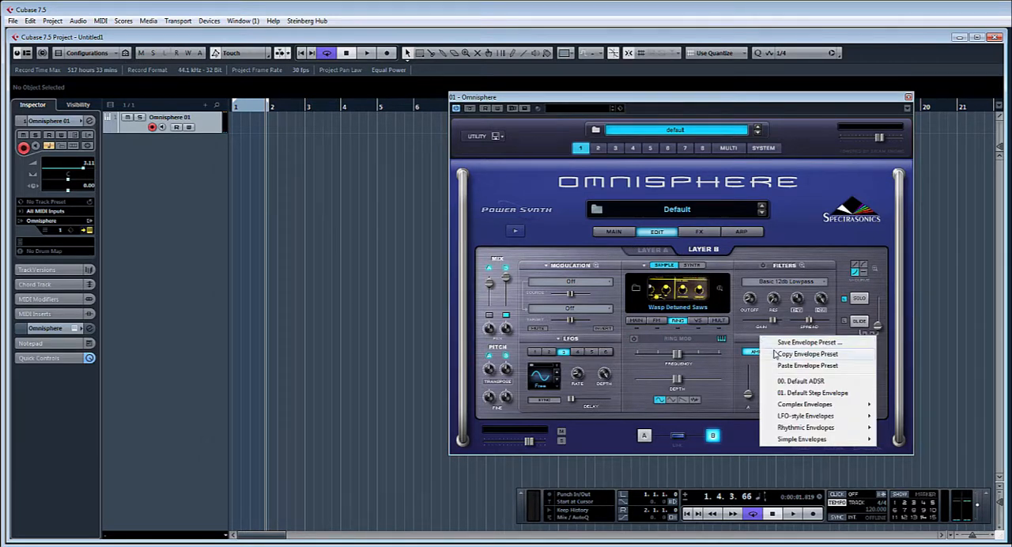
pyautogui.click(779, 366)
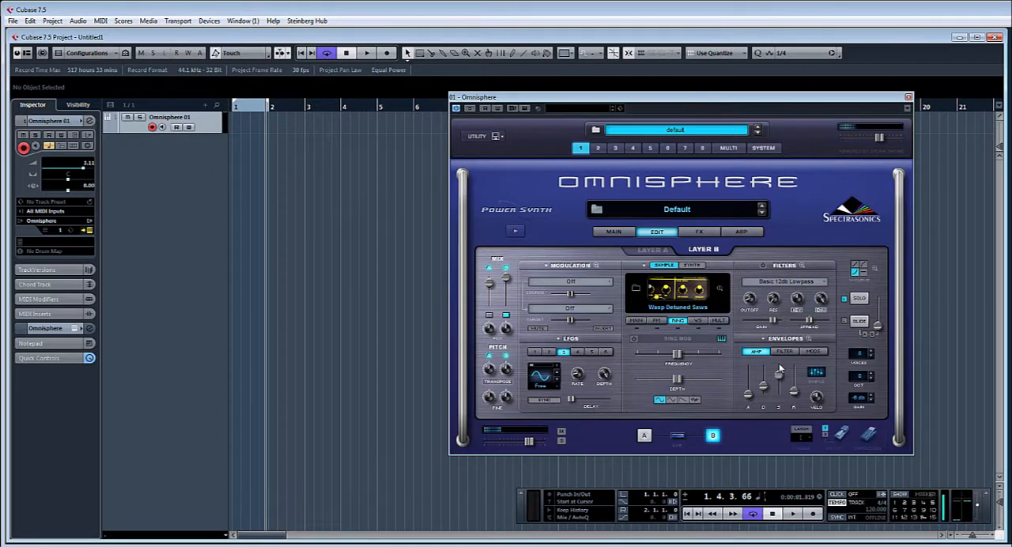
# - Enable Unison on layer B with a slight fine detune and turn layer A back on in the mix
pyautogui.click(721, 321)
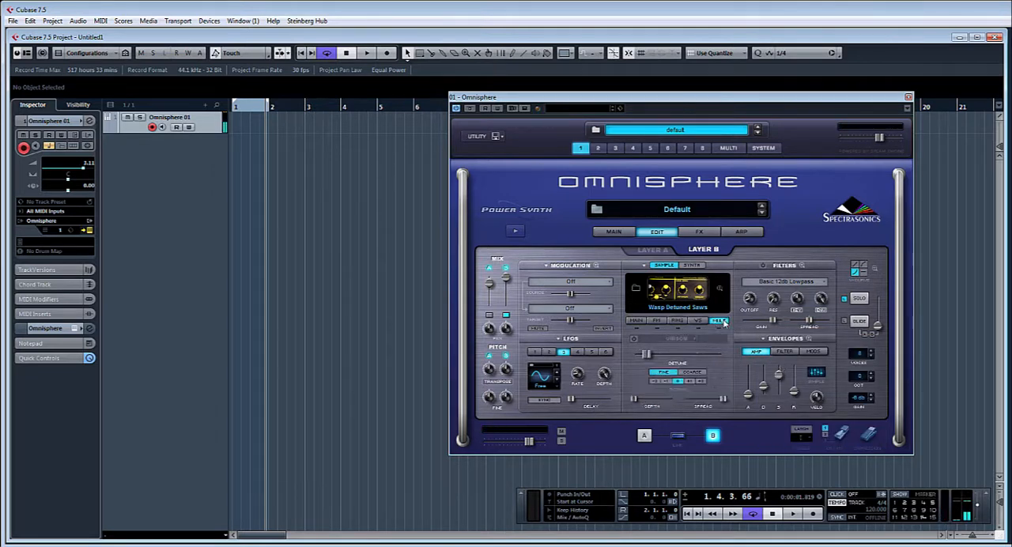
pyautogui.click(634, 339)
pyautogui.moveTo(647, 355)
pyautogui.mouseDown()
pyautogui.moveTo(727, 359)
pyautogui.moveTo(648, 354)
pyautogui.mouseUp()
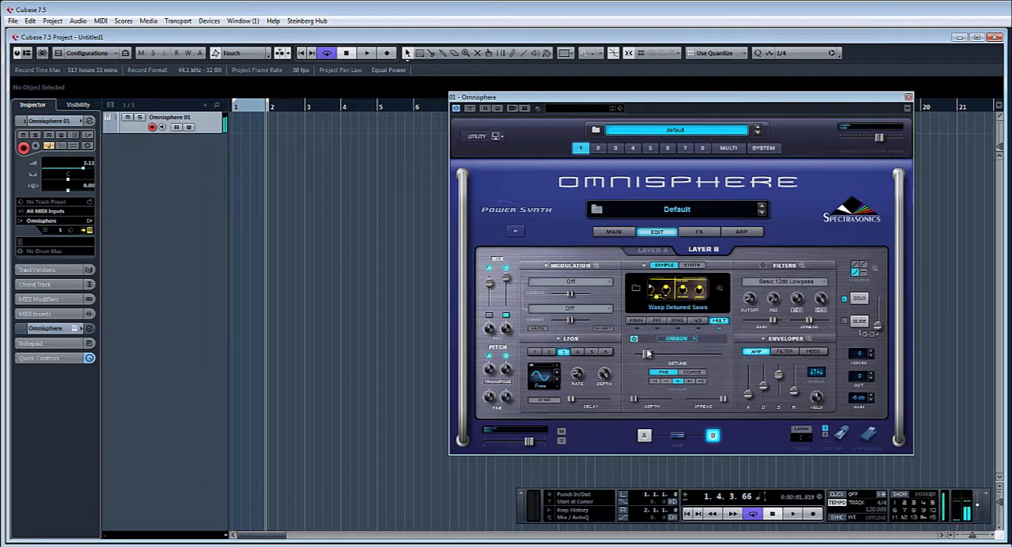
pyautogui.click(489, 315)
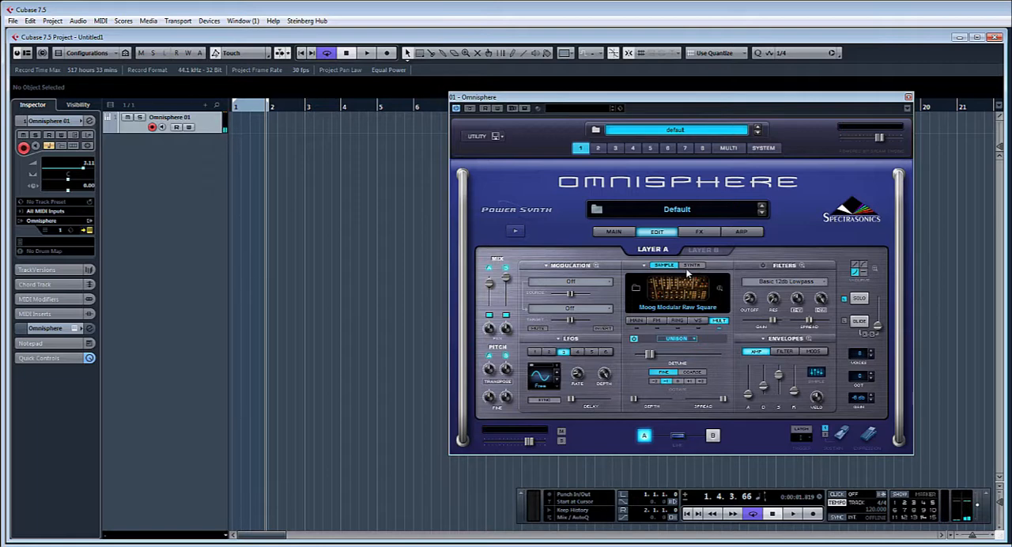
# - Turn on Glide in legato mode and set the glide time to roughly a third of its range
pyautogui.click(860, 323)
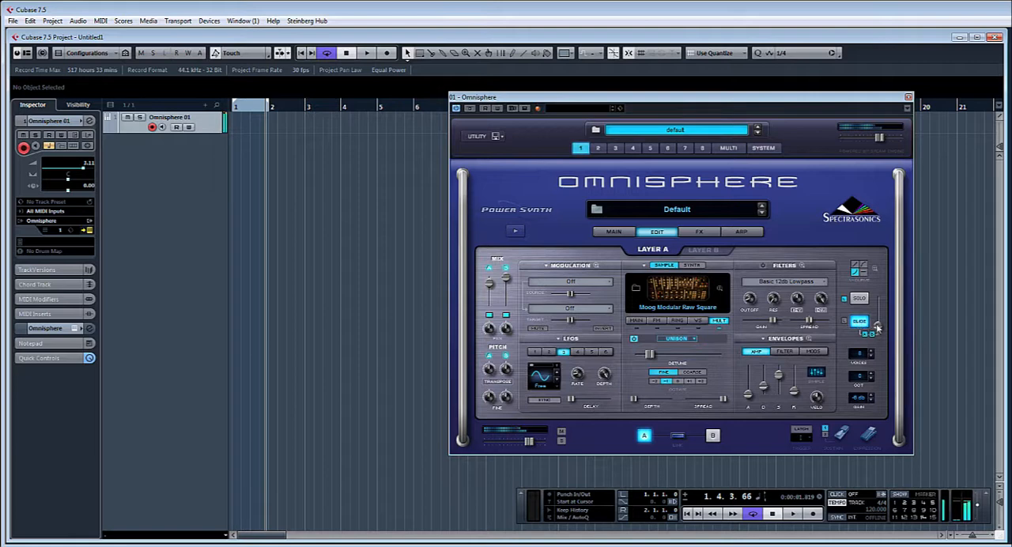
pyautogui.moveTo(878, 328); pyautogui.dragTo(877, 320)
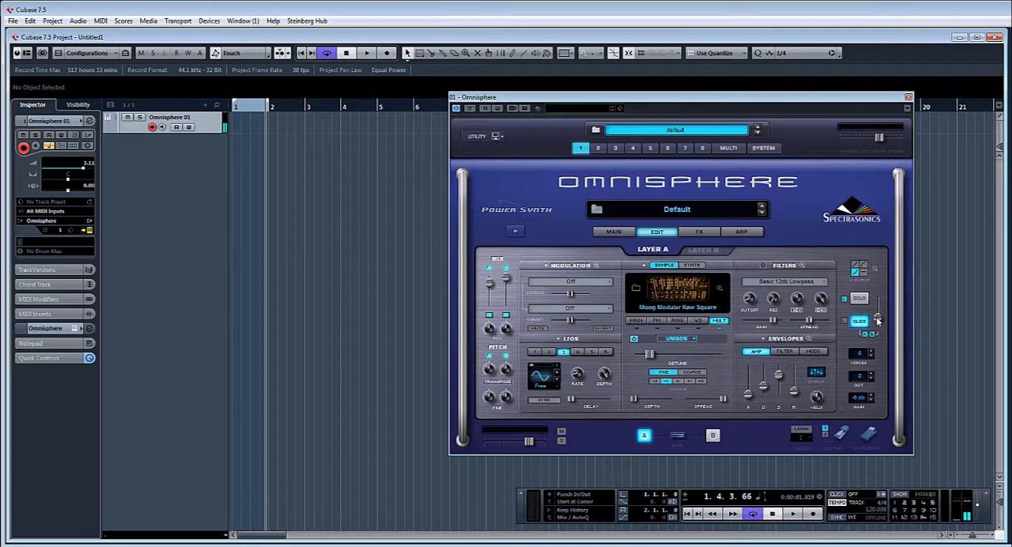
pyautogui.moveTo(877, 320); pyautogui.dragTo(877, 272)
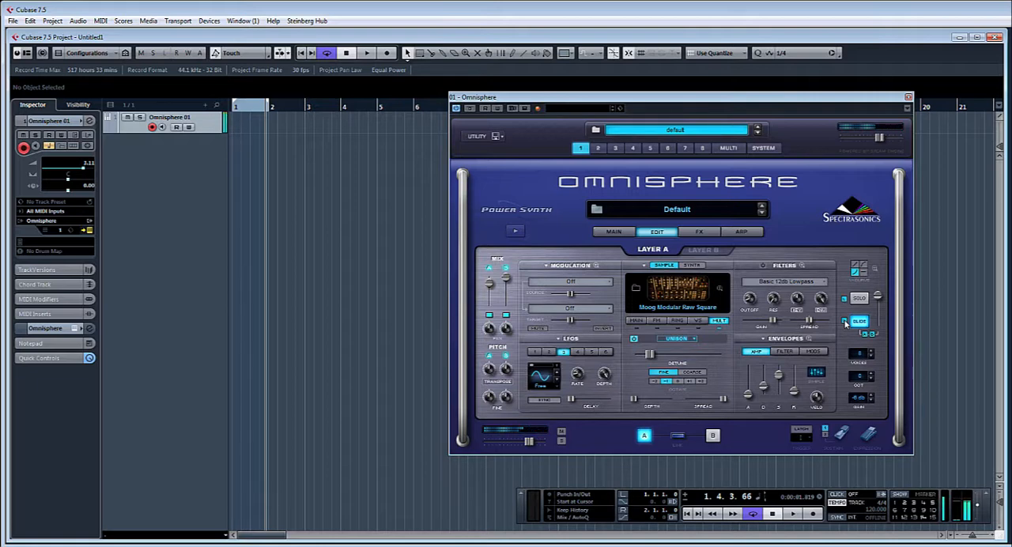
pyautogui.moveTo(877, 296); pyautogui.dragTo(876, 319)
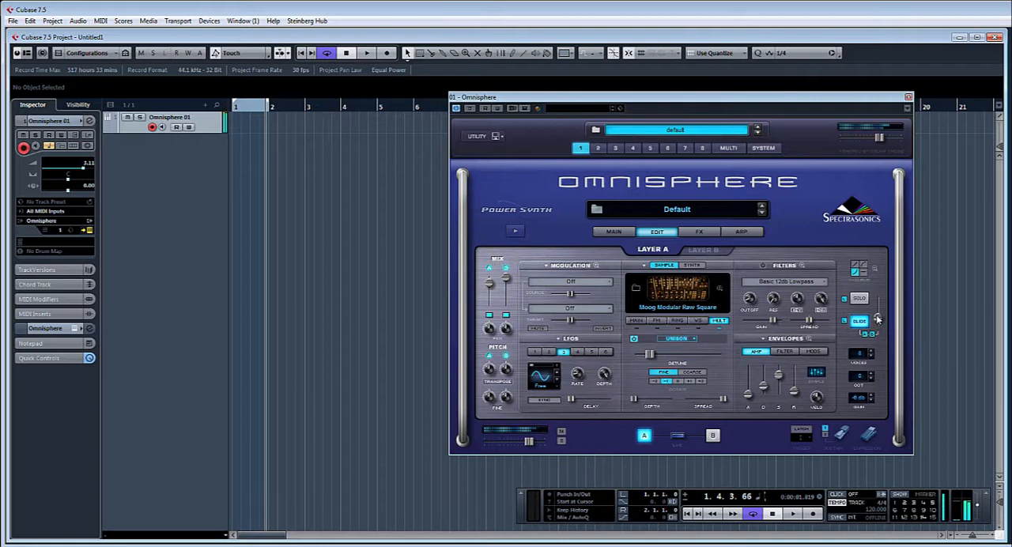